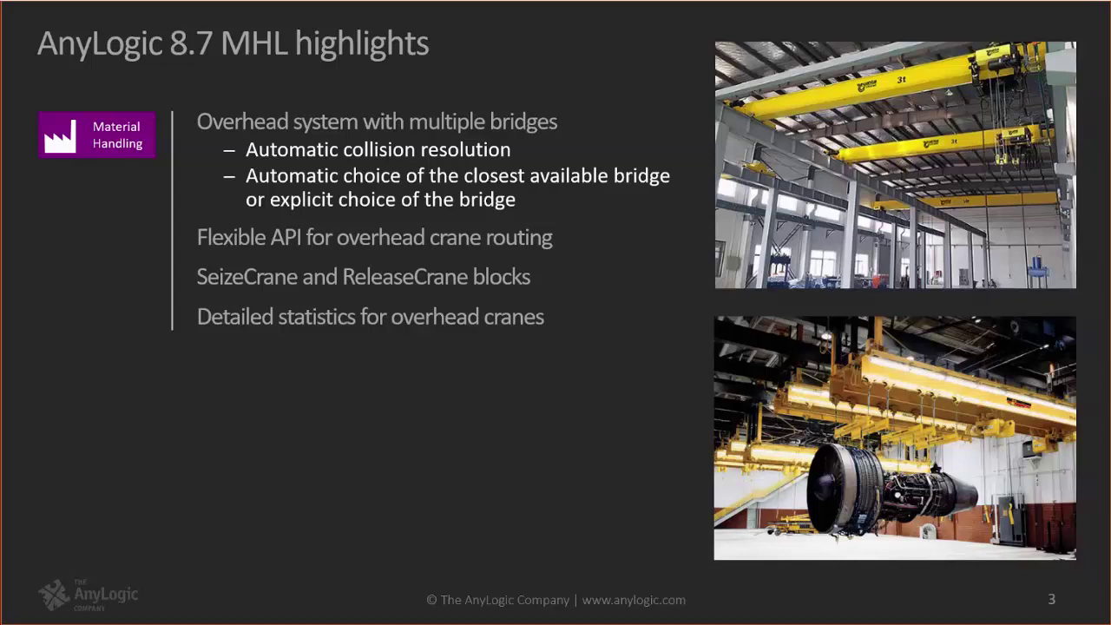
Step: From slide 3 'AnyLogic 8.7 MHL highlights', bring up the list of open windows
key(alt+Tab)
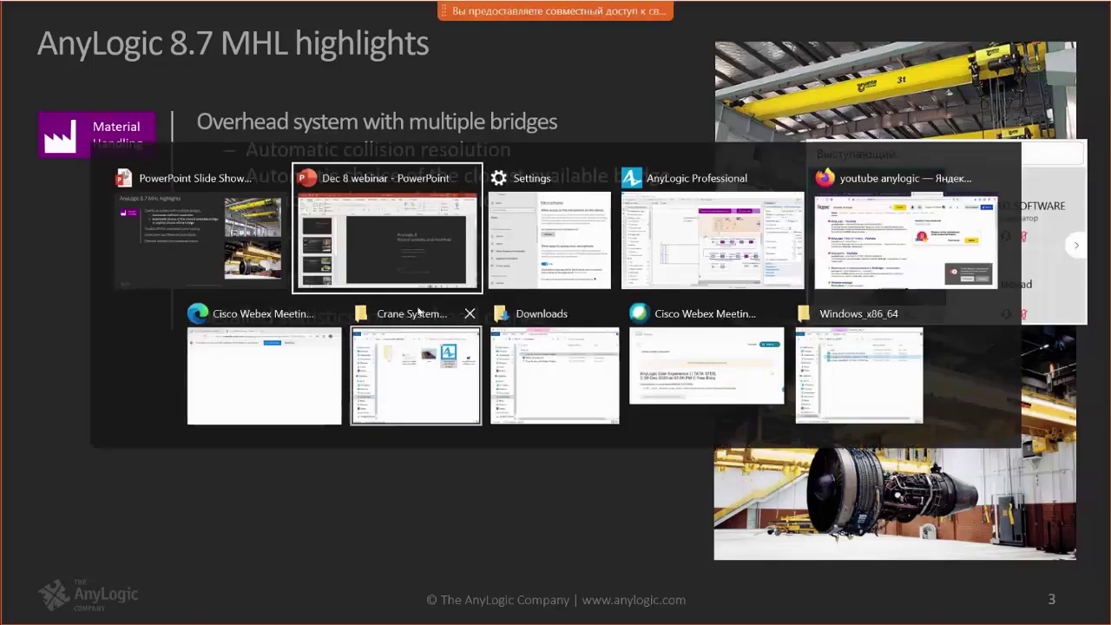
Step: Switch to the AnyLogic crane model and select craneBridge2 to view its properties
click(641, 227)
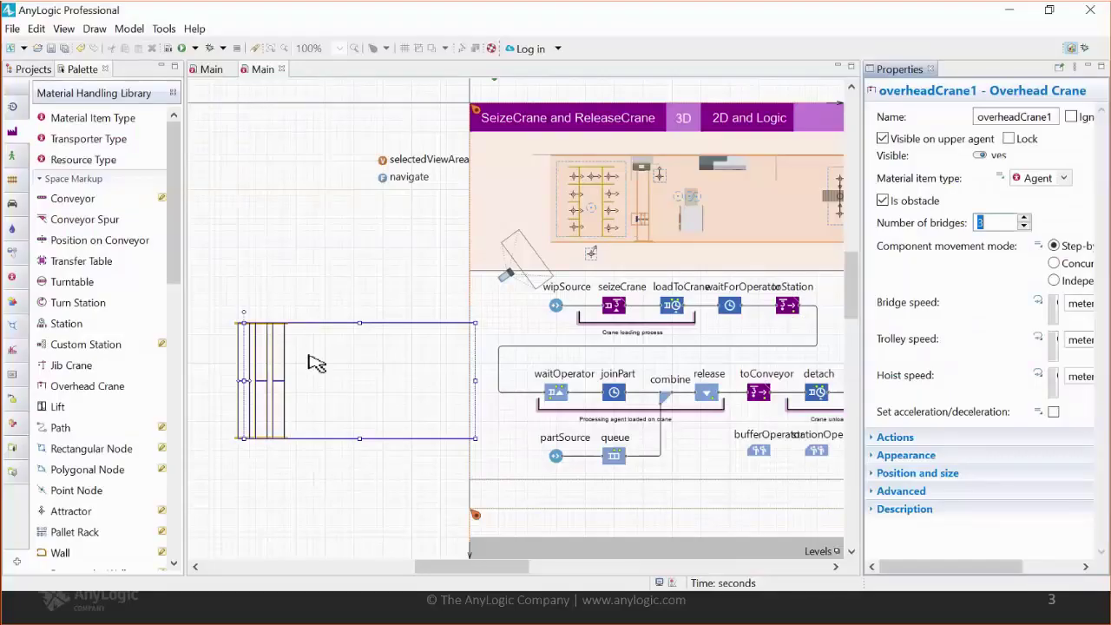
click(246, 401)
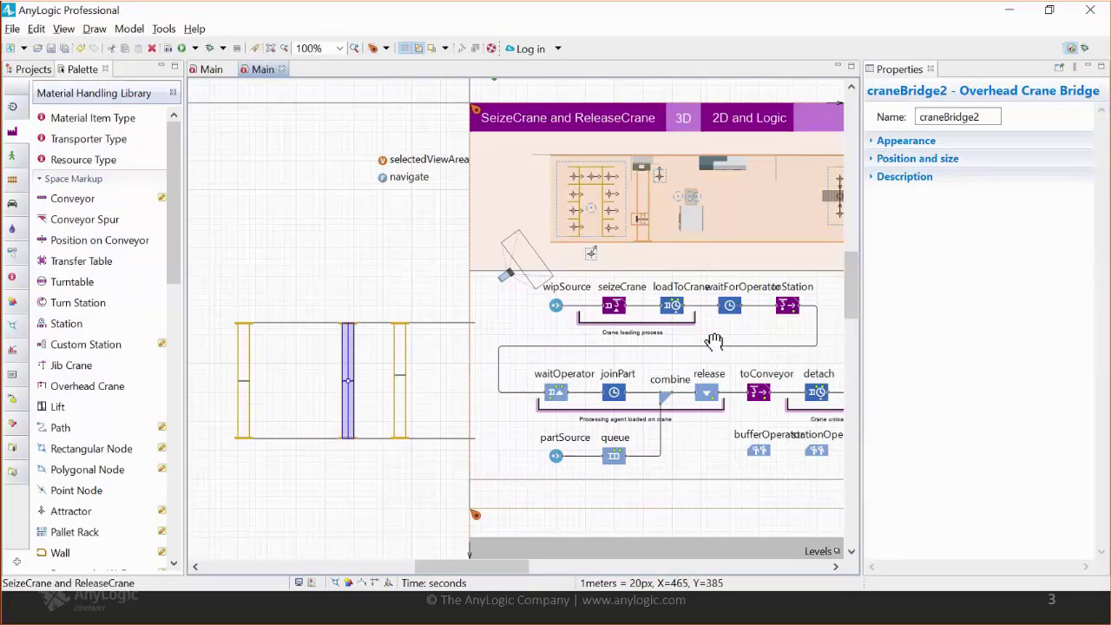
Step: Show seizeCrane's Crane list with craneBridge1–3 and the whole crane, then return to the slides
scroll(715, 339, right, 3)
click(642, 298)
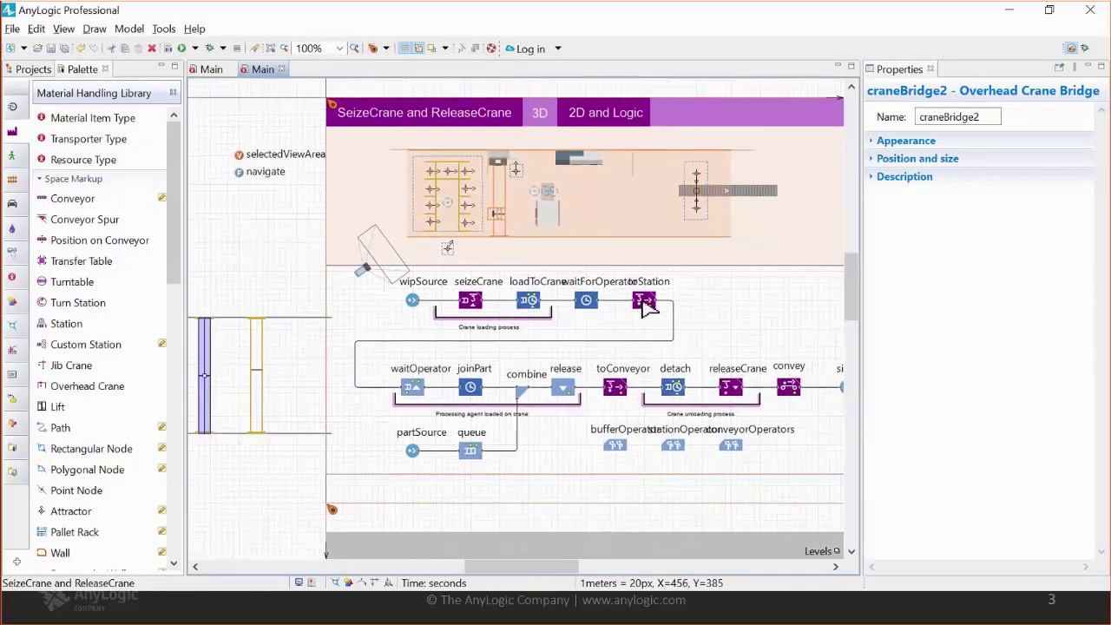
click(471, 304)
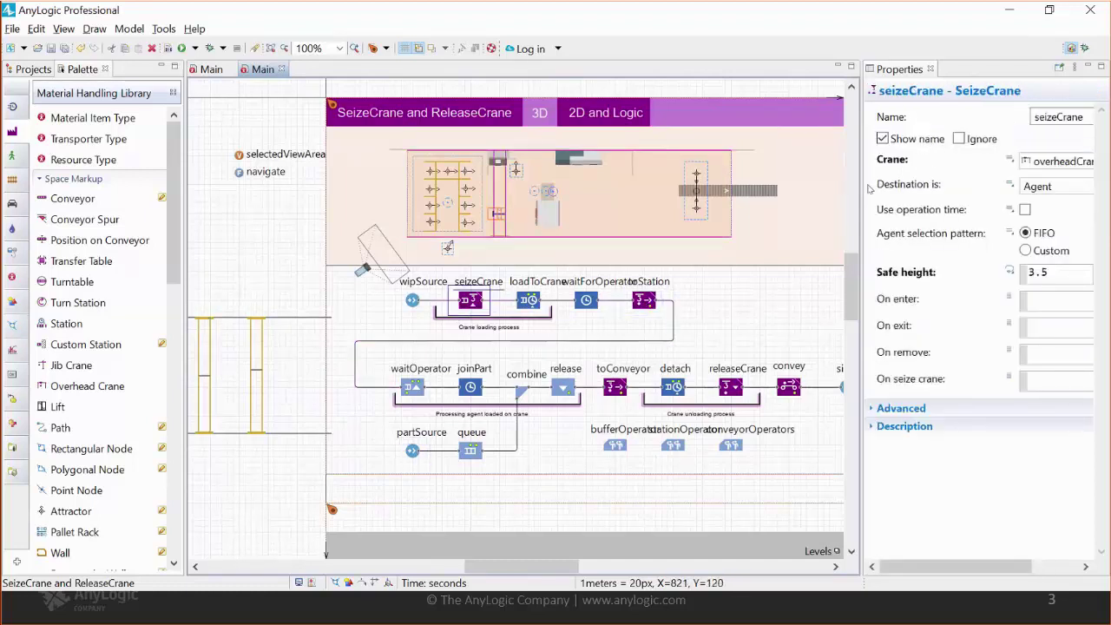
drag(826, 185, 668, 185)
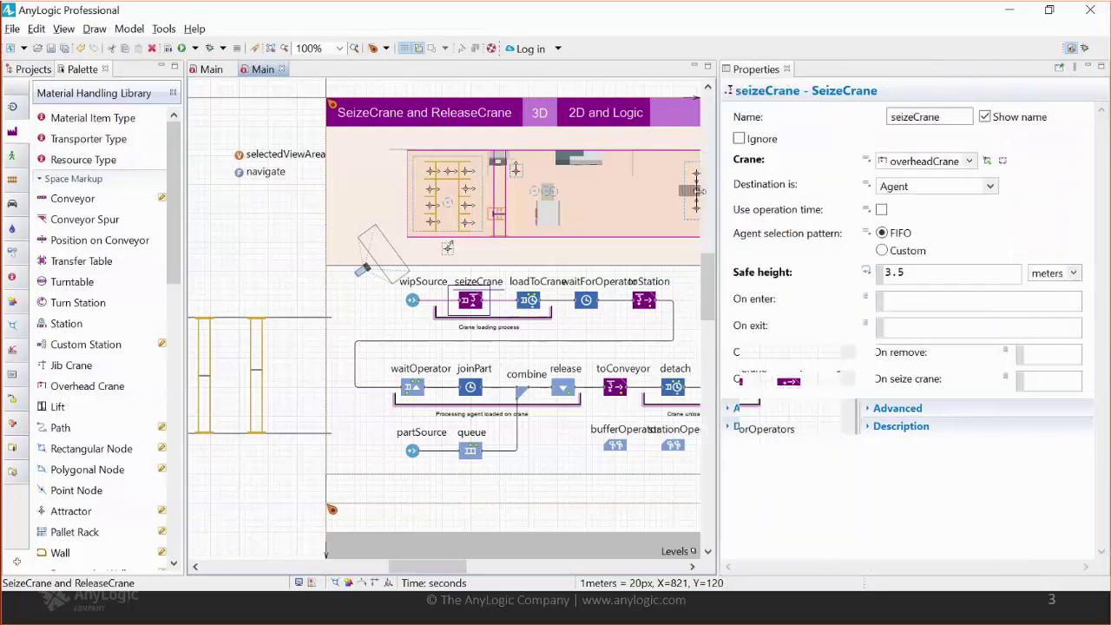
click(954, 163)
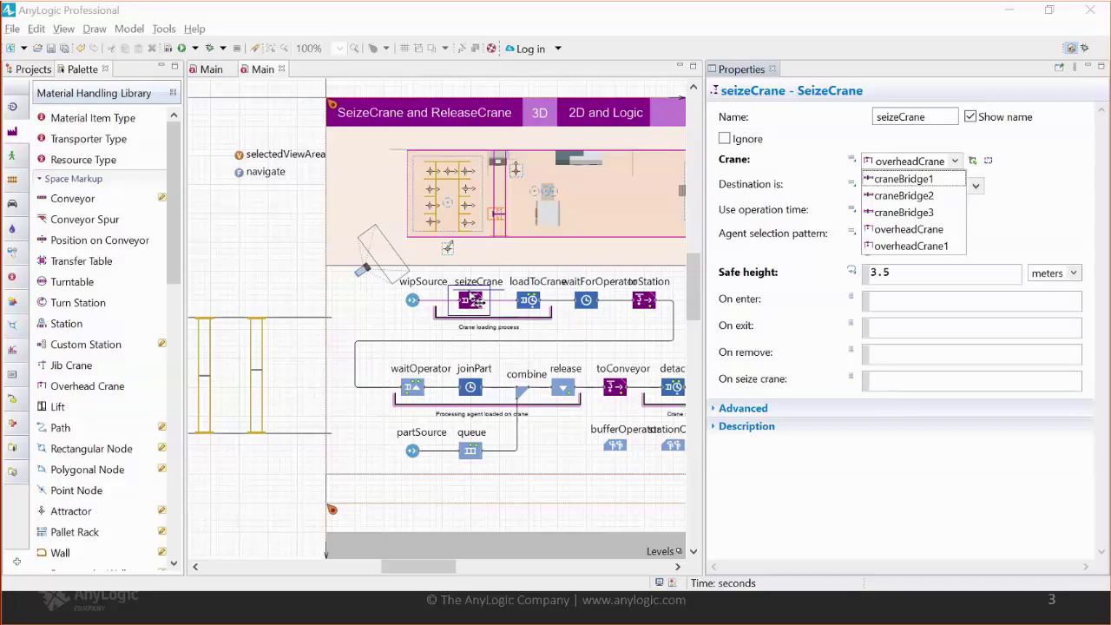
key(alt+Tab)
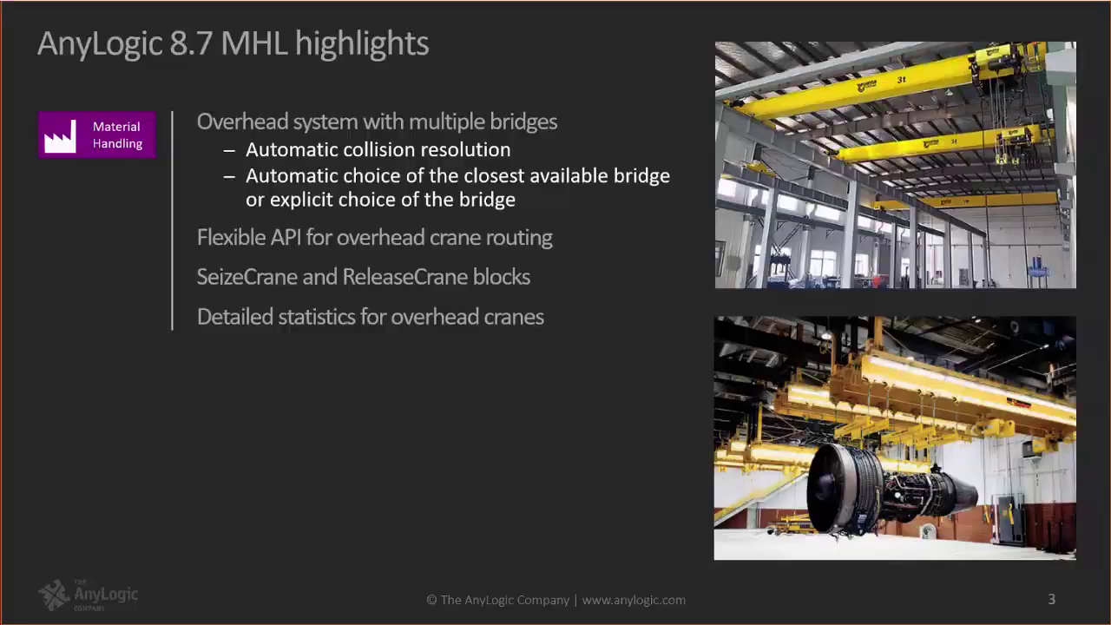
Step: Leave the slide show and return to seizeCrane's settings in AnyLogic
key(Right)
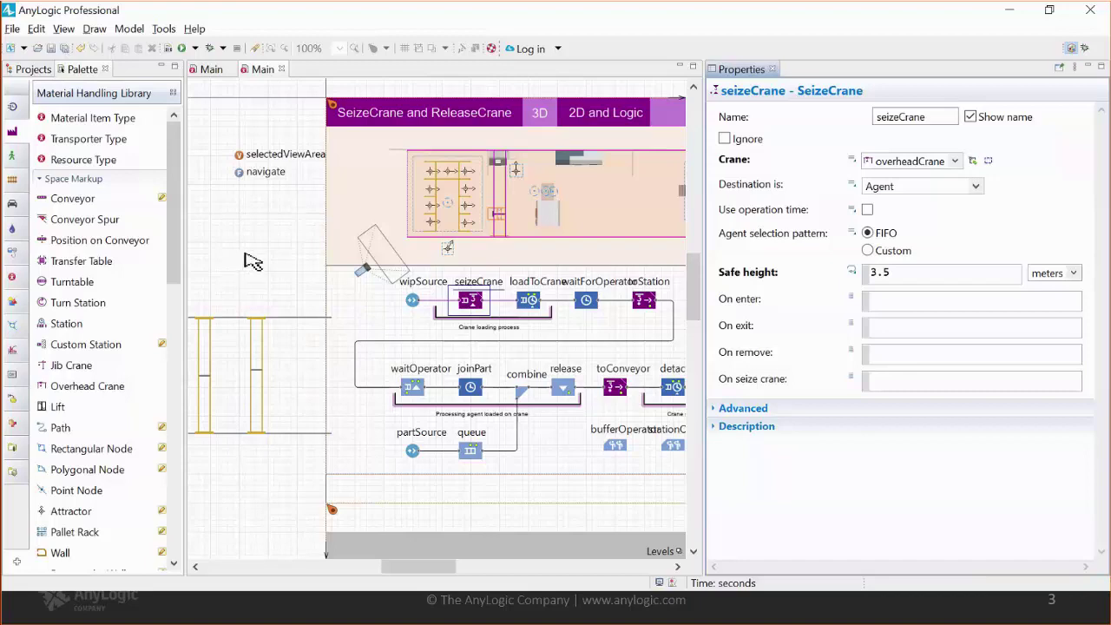
click(252, 259)
key(F1)
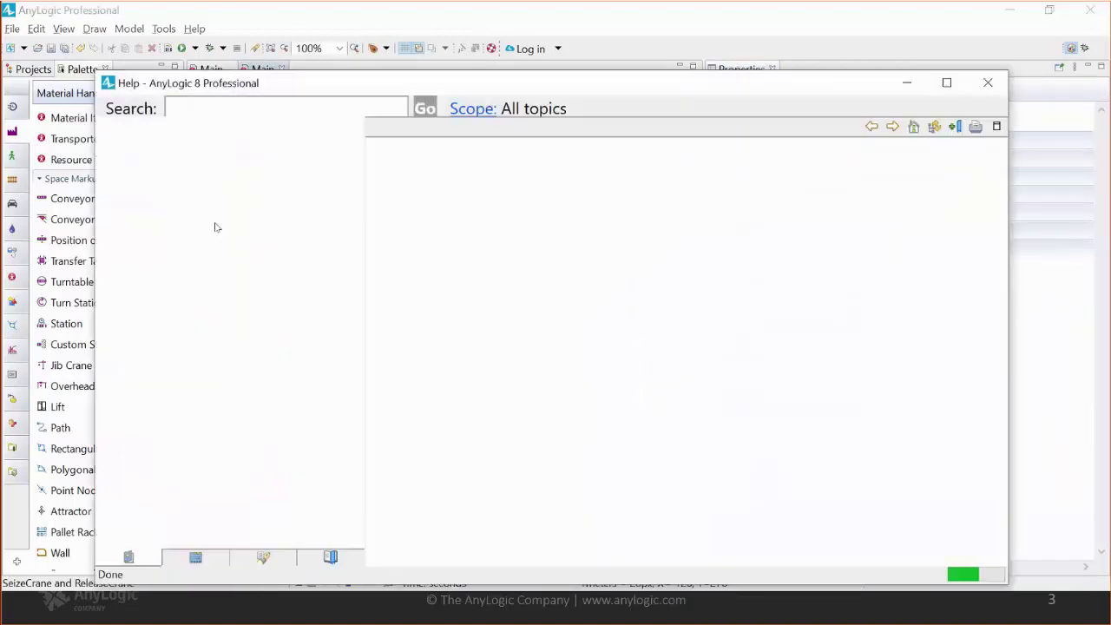
text(crab)
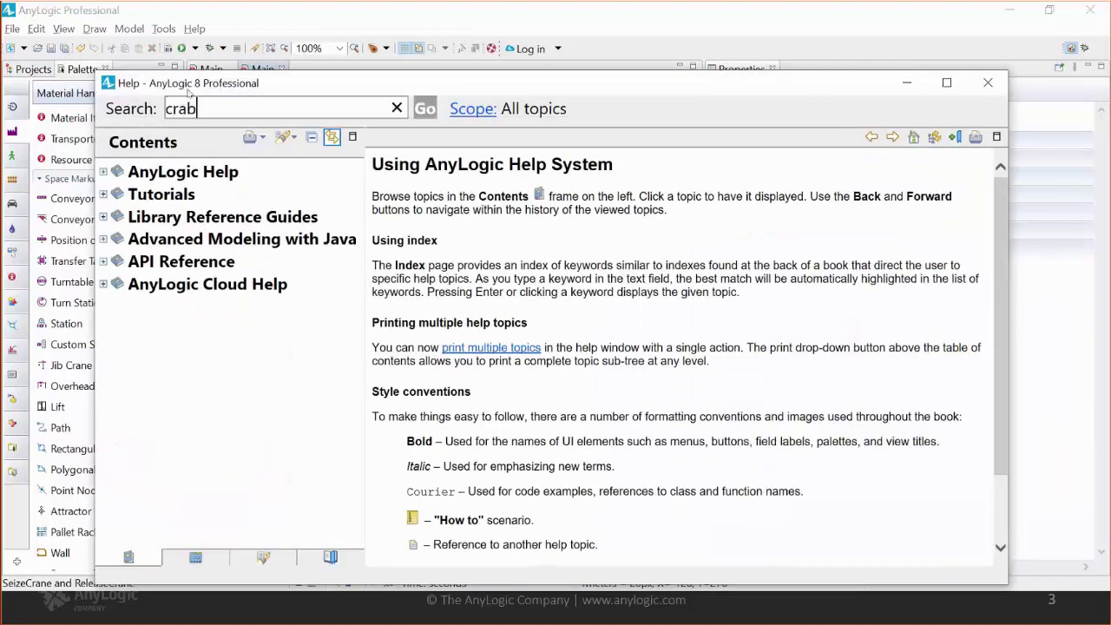
key(BackSpace)
text(ne program)
key(Return)
scroll(174, 347, down, 3)
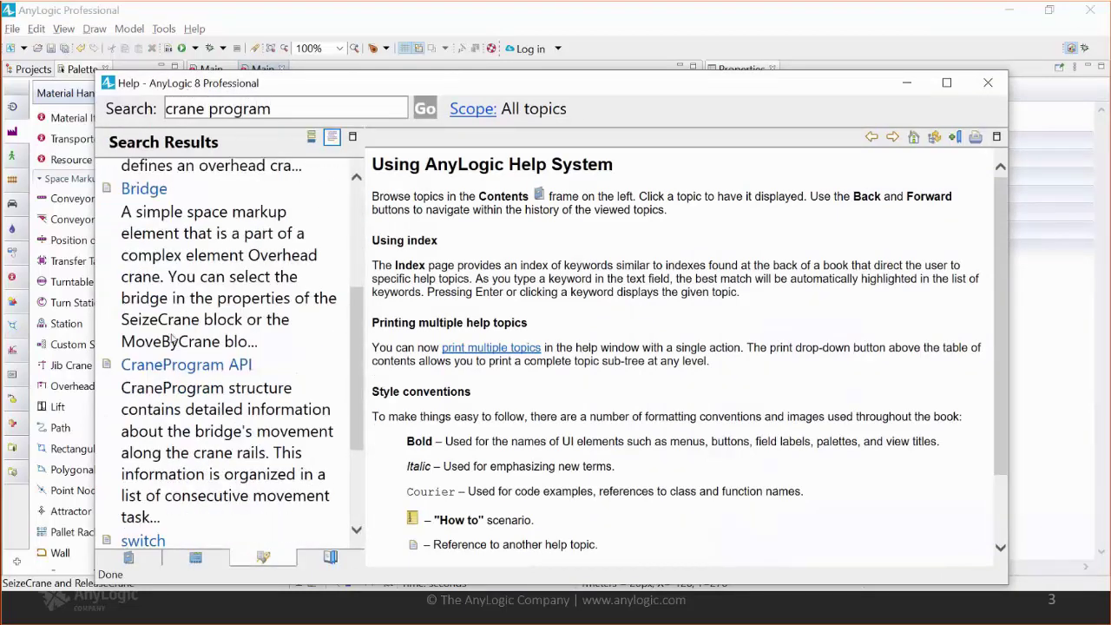
click(186, 367)
scroll(566, 304, down, 10)
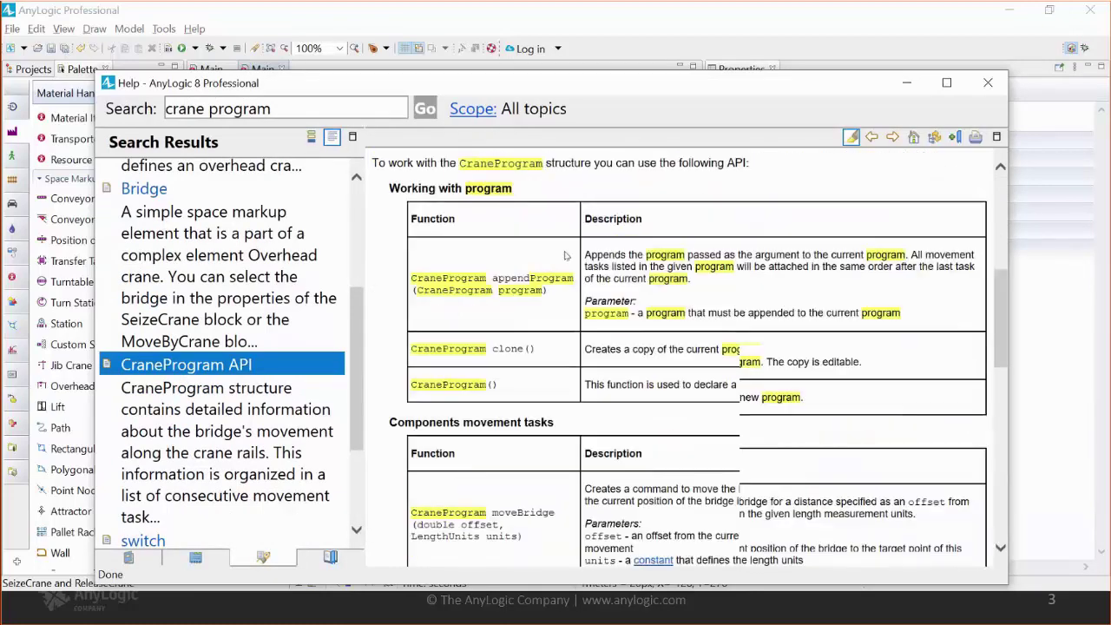
scroll(566, 304, up, 10)
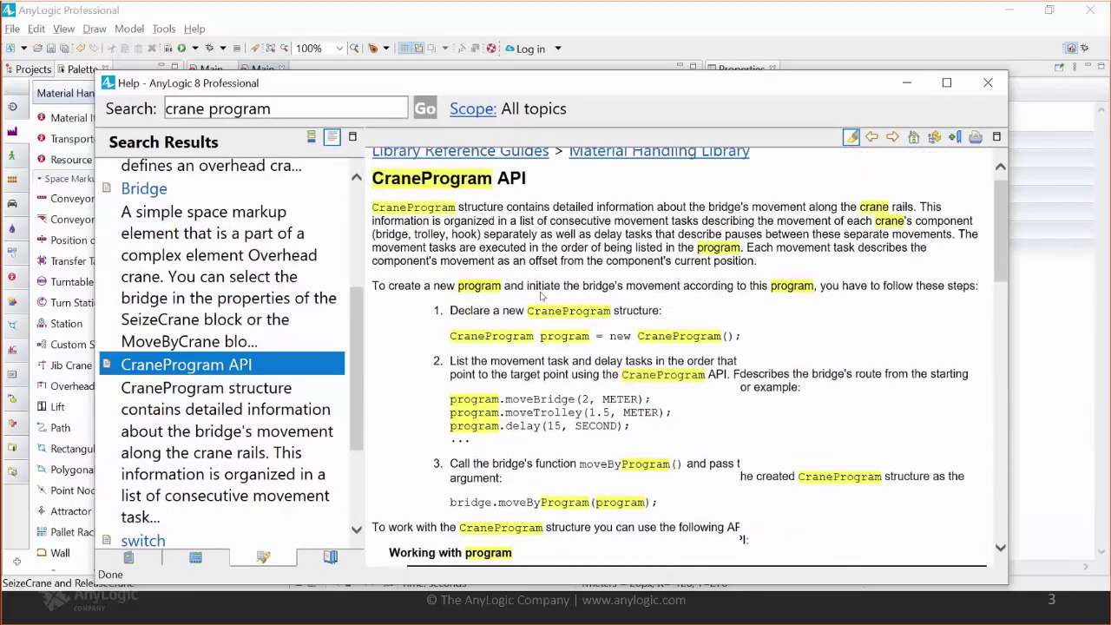
scroll(541, 295, down, 10)
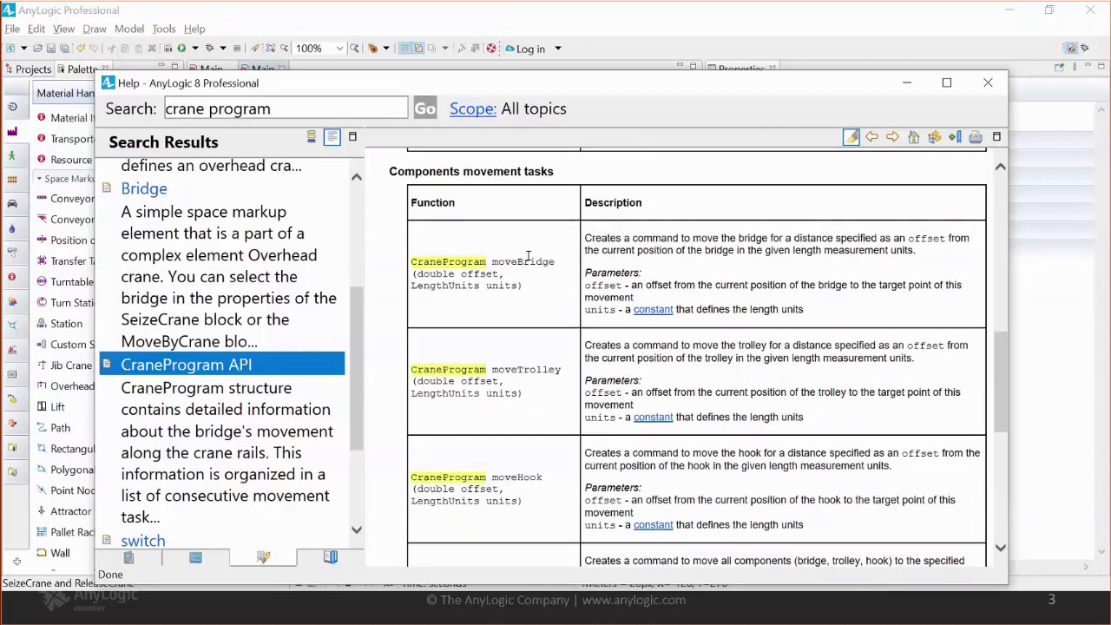
key(alt+Tab)
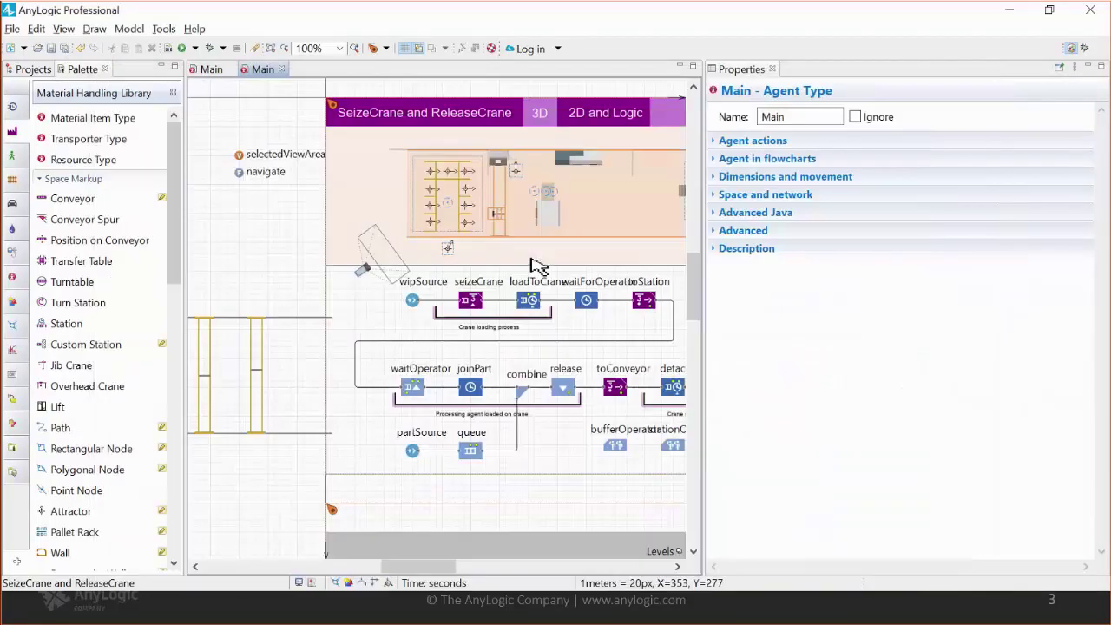
Step: Visit the slide show, then select overheadCrane1 to show its 3-bridge configuration
key(alt+Tab)
key(alt+Tab)
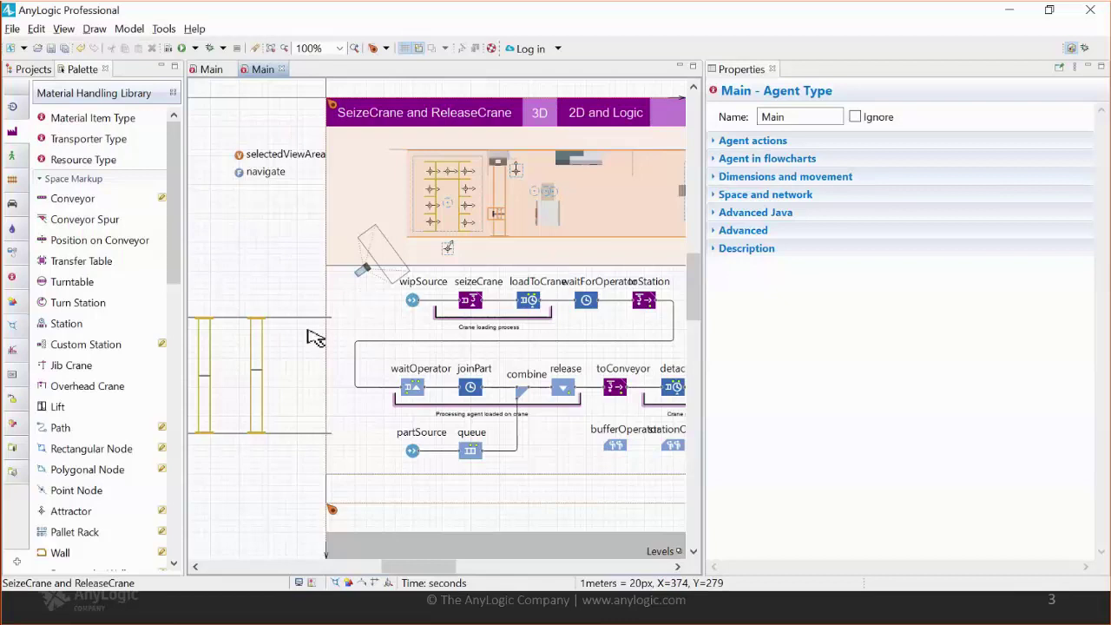
click(278, 328)
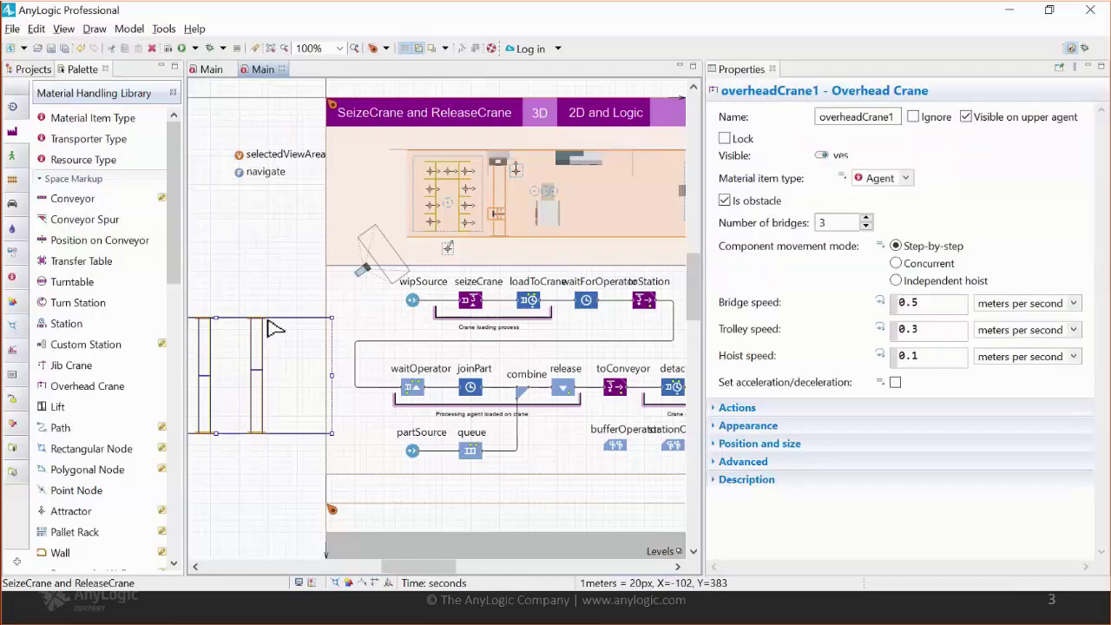
Step: Zoom the flowchart to 150%, select seizeCrane, then box-select loadToCrane and waitForOperator
click(292, 313)
scroll(506, 319, right, 2)
scroll(506, 319, down, 1)
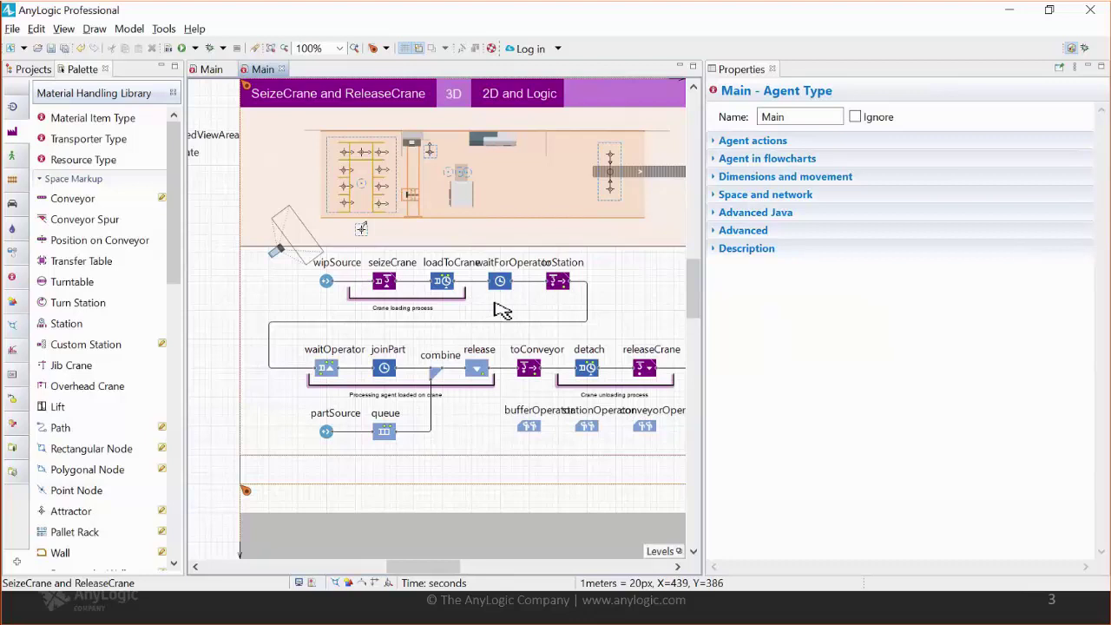
scroll(502, 311, up, 1)
click(330, 273)
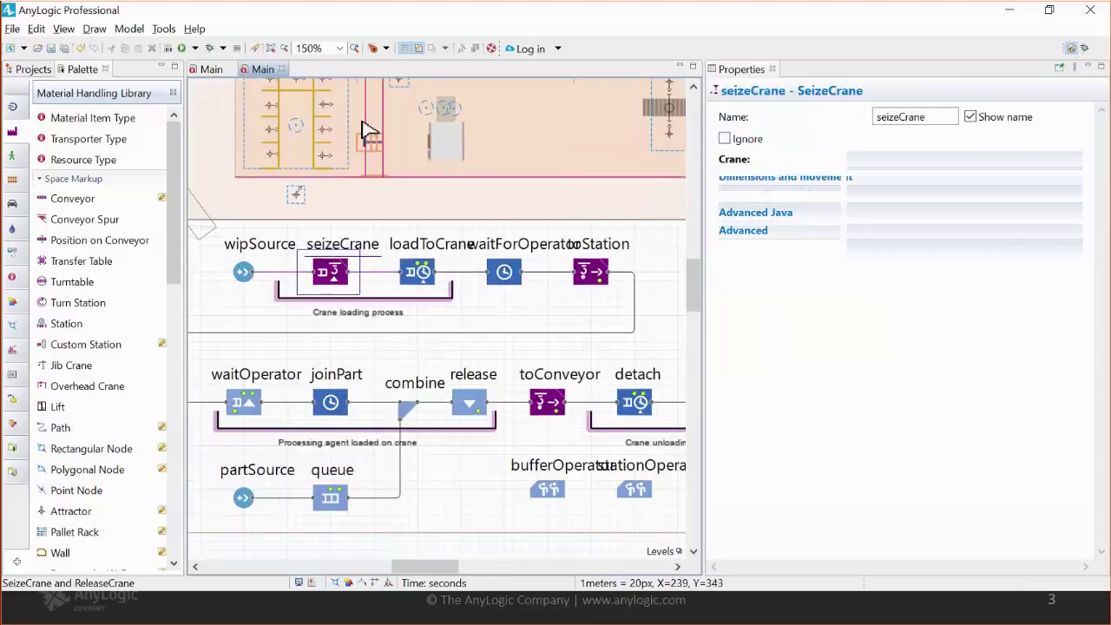
drag(379, 225, 547, 311)
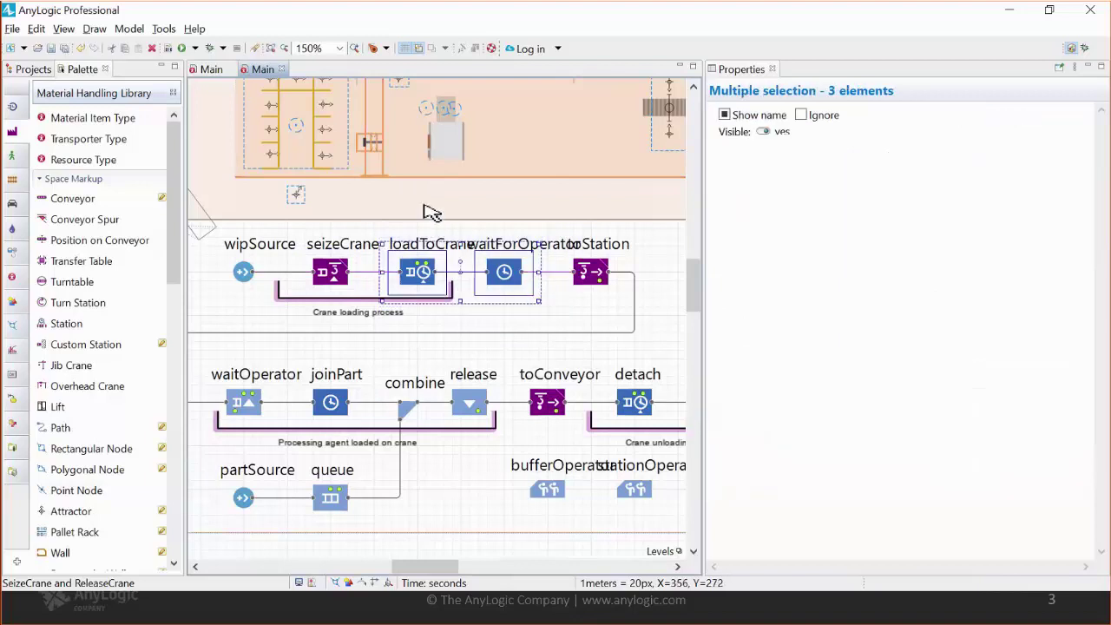